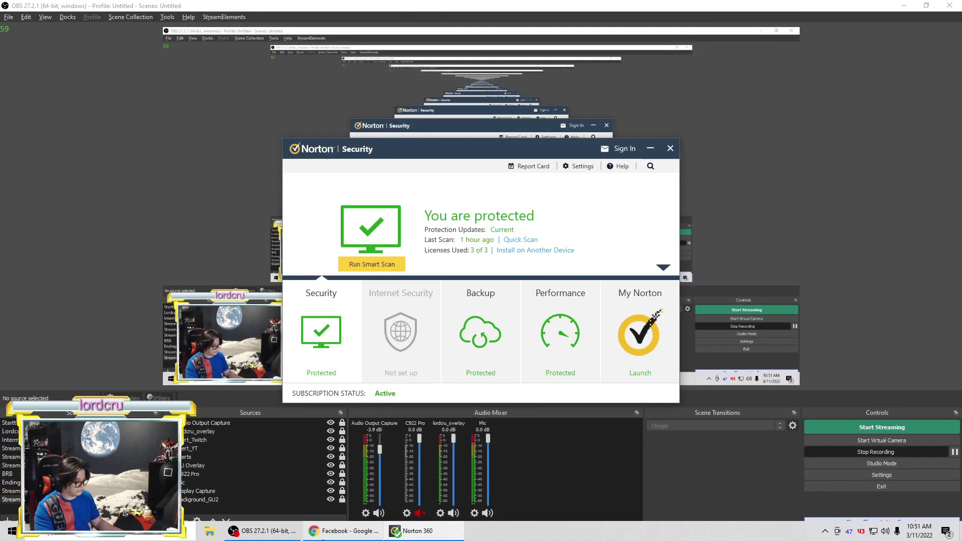
Step: Raise the Norton 360 window above the browser and drag it to a new position
left_click(342, 530)
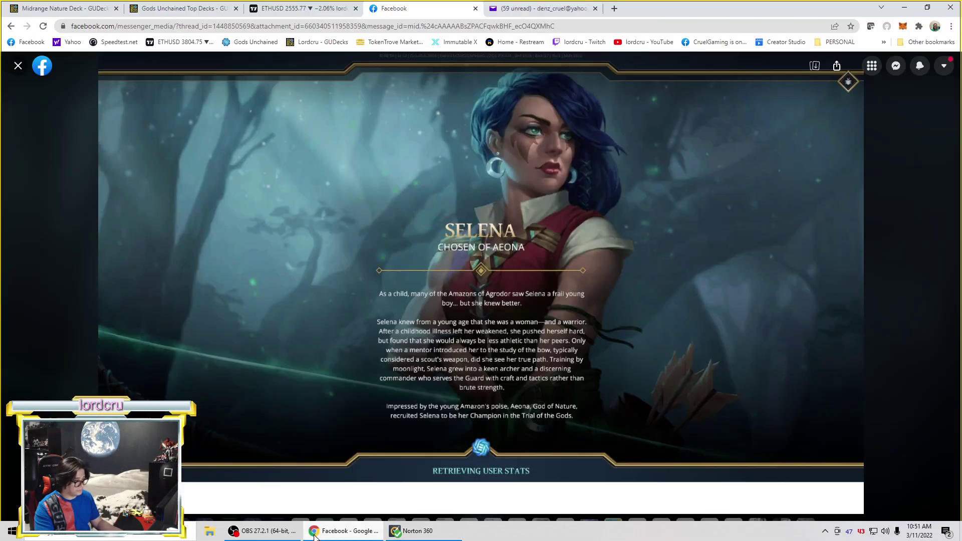
left_click(413, 531)
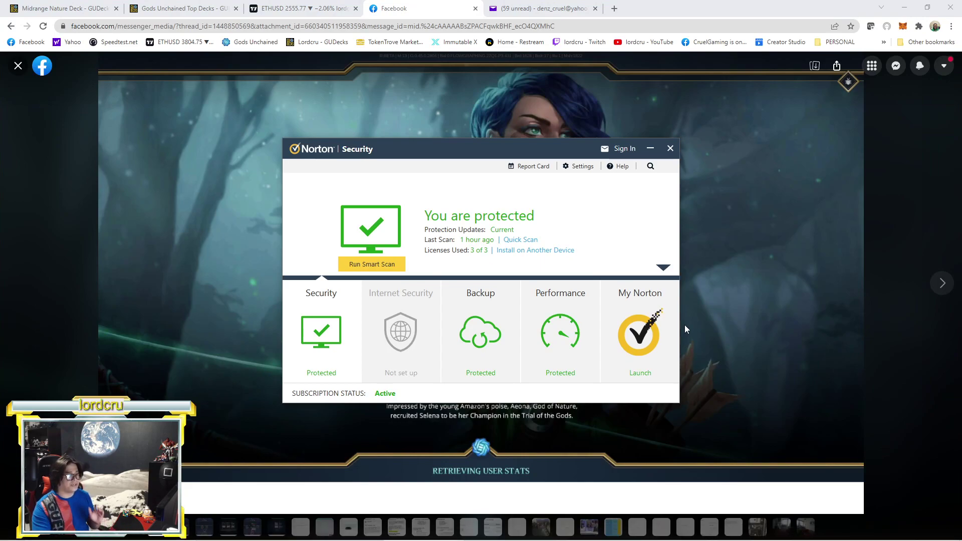
mouse_move(459, 149)
left_mouse_down()
mouse_move(490, 180)
mouse_move(486, 122)
left_mouse_up()
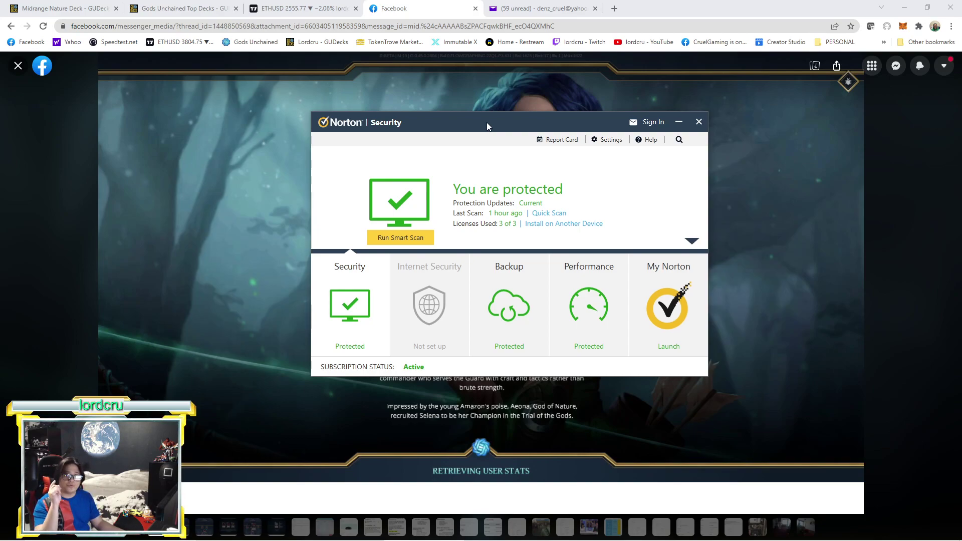
Step: Go from Settings into Firewall and show the Program Control access list
left_click(601, 141)
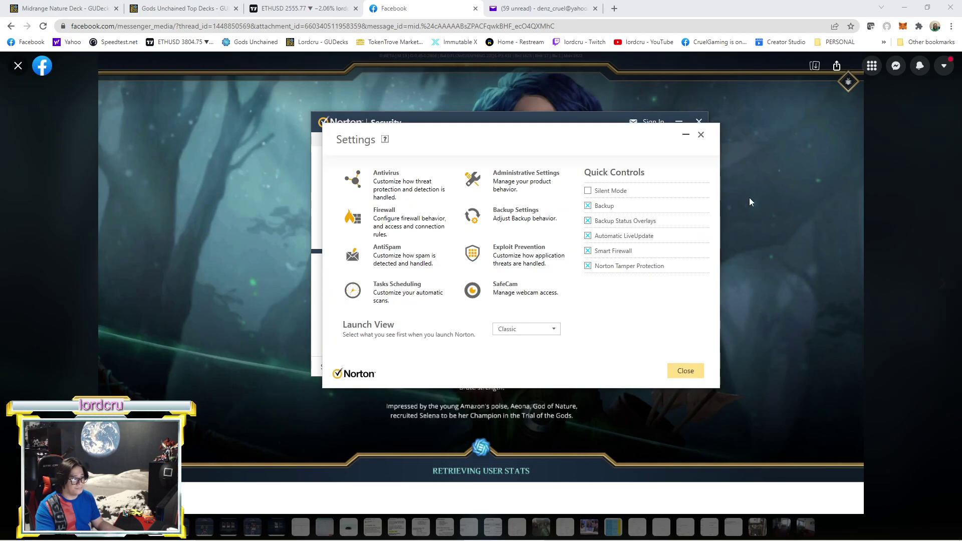
left_click(385, 214)
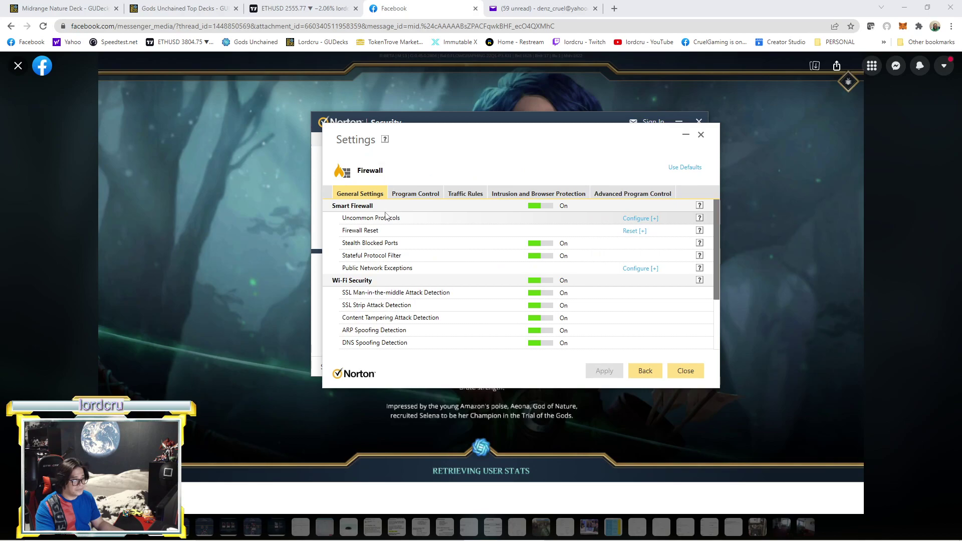
left_click(416, 194)
scroll(482, 268, "down", 2)
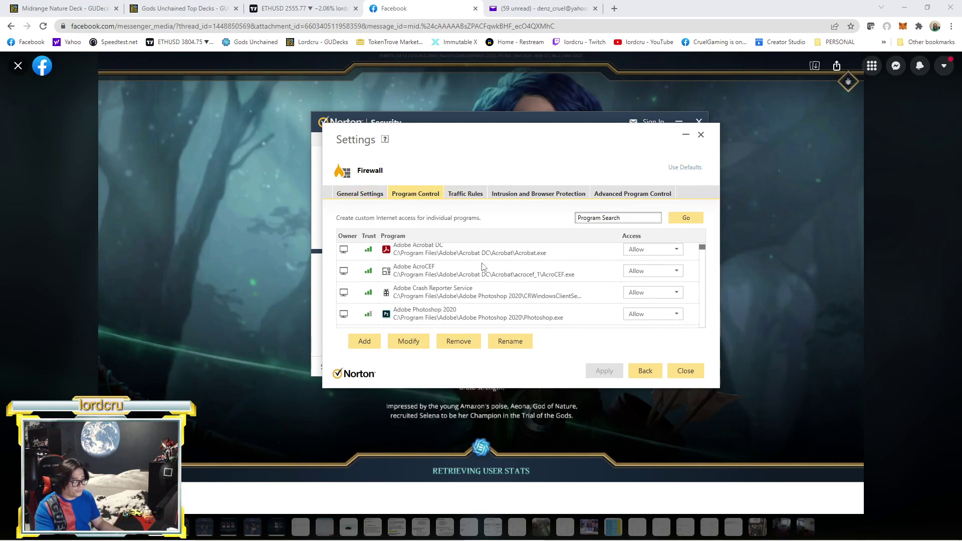
scroll(481, 267, "down", 1)
scroll(482, 267, "down", 1)
scroll(481, 267, "down", 1)
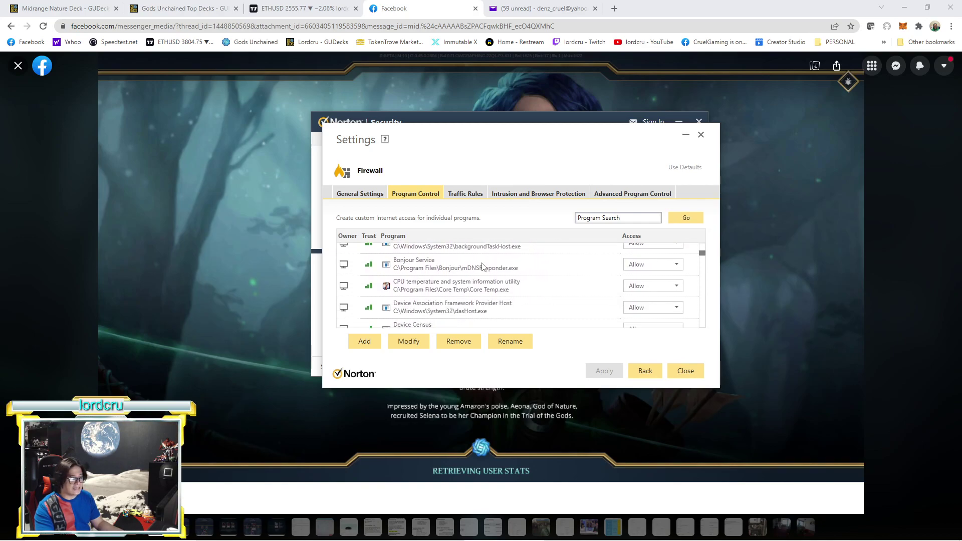
scroll(482, 267, "down", 1)
scroll(481, 268, "down", 2)
scroll(467, 271, "down", 2)
scroll(437, 275, "down", 2)
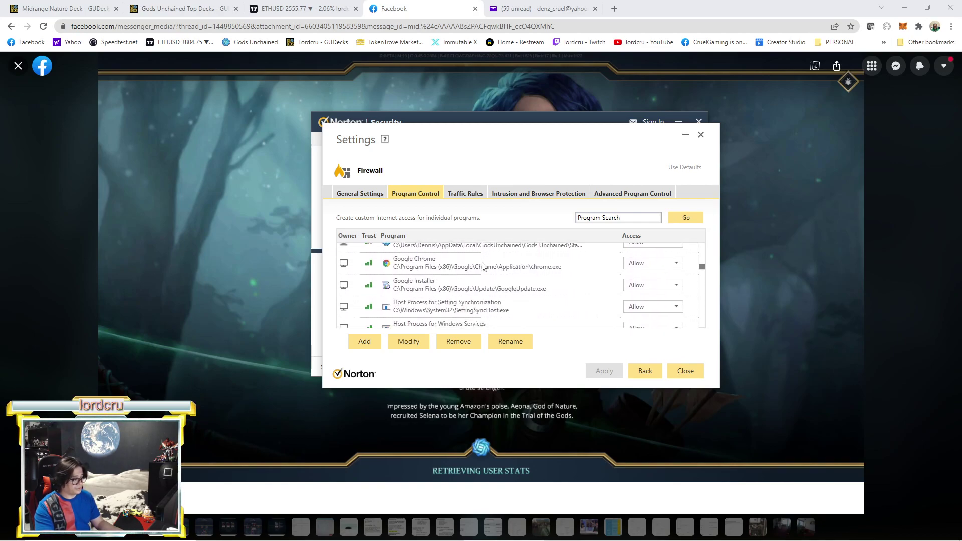
scroll(403, 281, "down", 2)
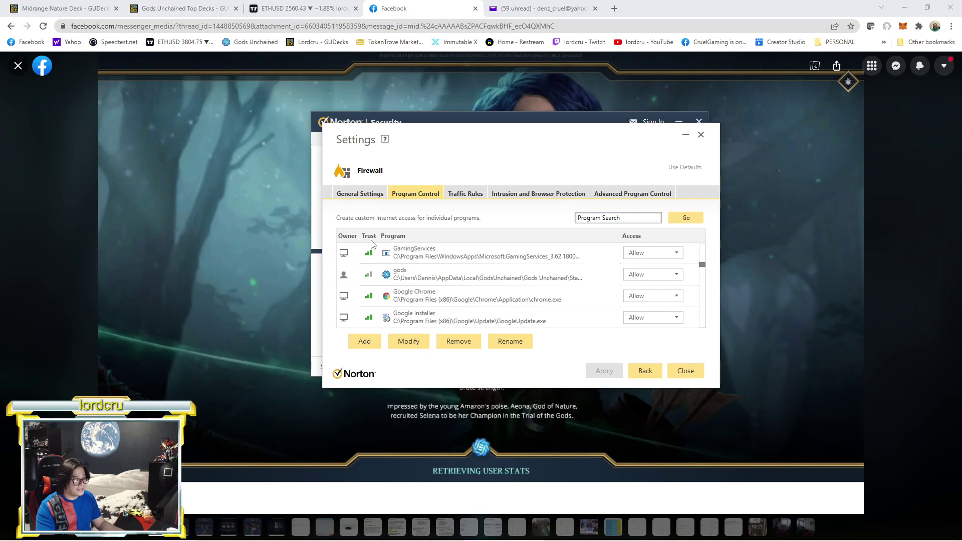
Step: Keep the gods program's access set to Allow and leave the firewall settings
left_click(678, 275)
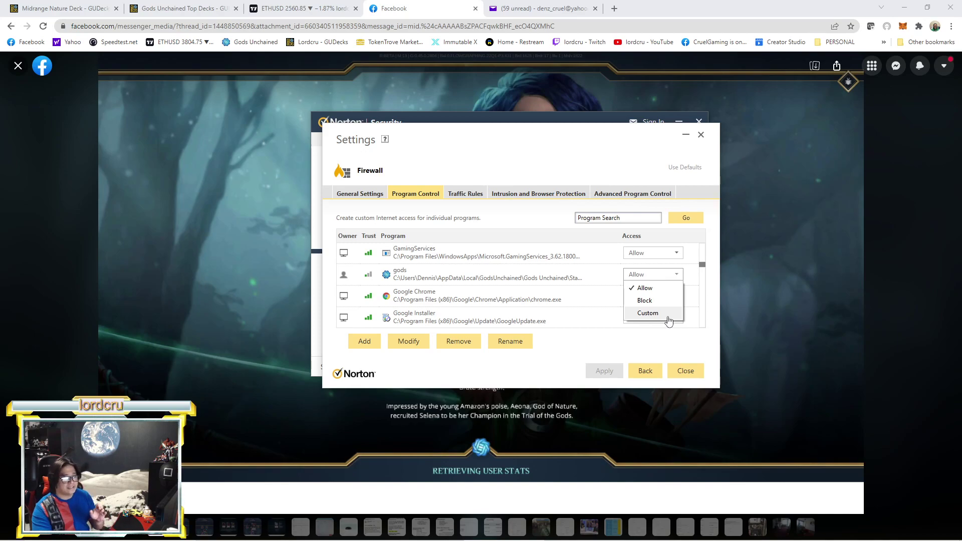
left_click(699, 284)
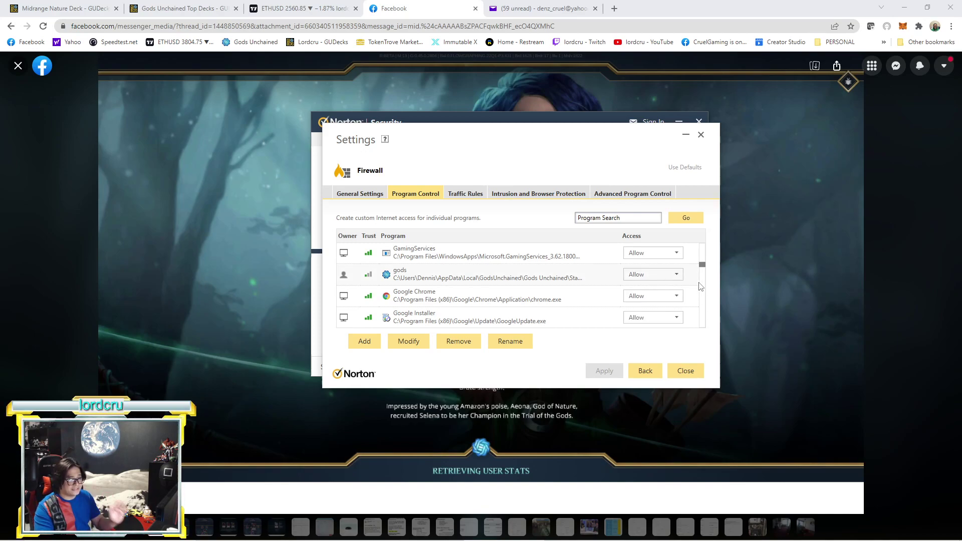
left_click(664, 274)
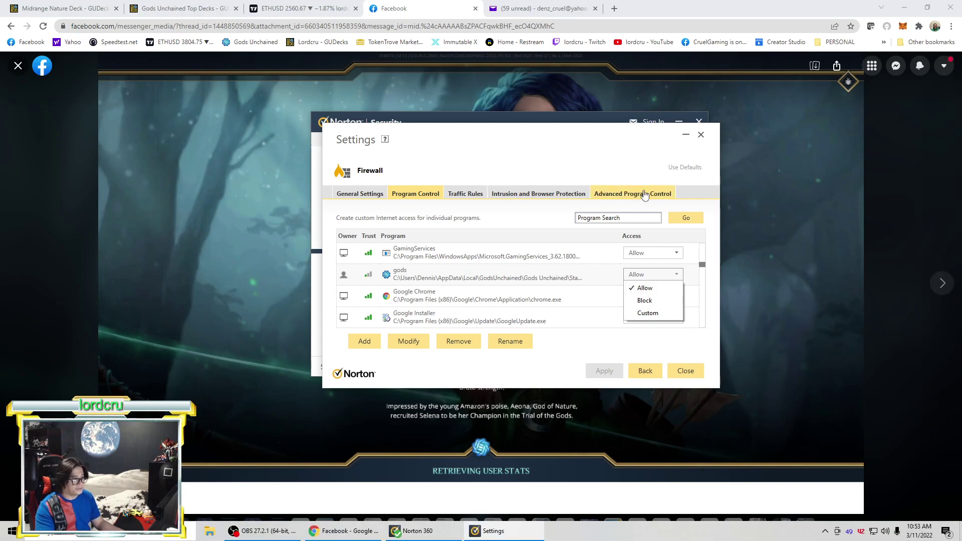
left_click(685, 135)
Step: Switch to the Gods Unchained support email and select its five C:\Users file paths
left_click(544, 9)
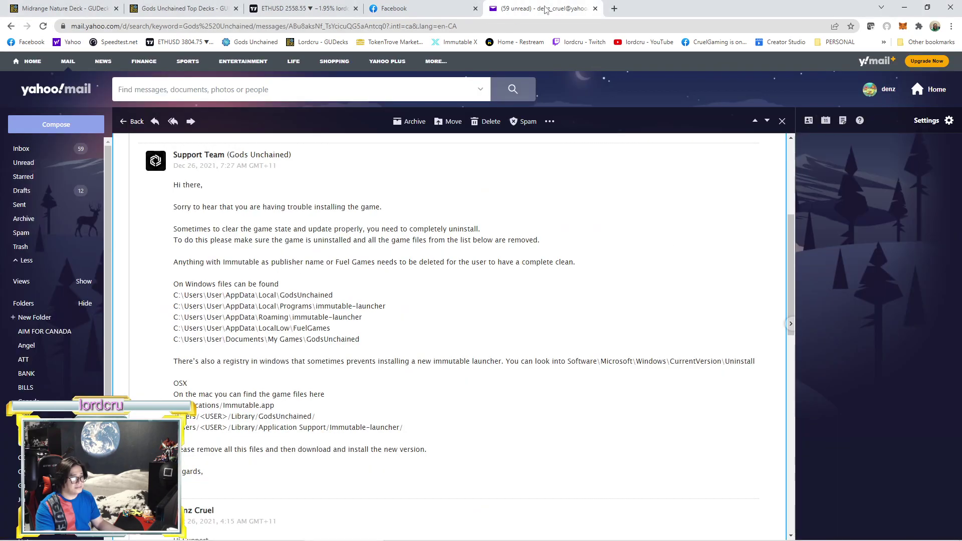
scroll(408, 300, "down", 1)
scroll(384, 299, "up", 1)
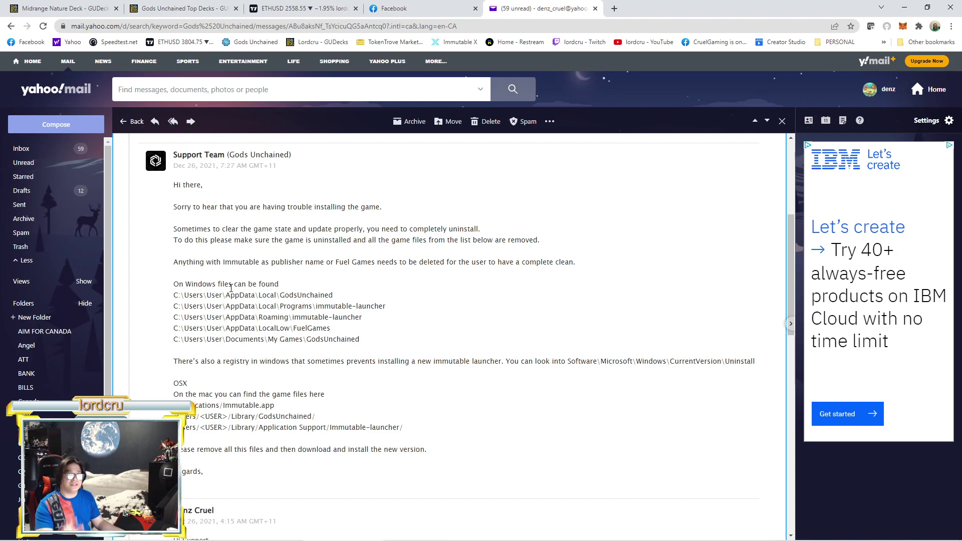
scroll(242, 286, "down", 1)
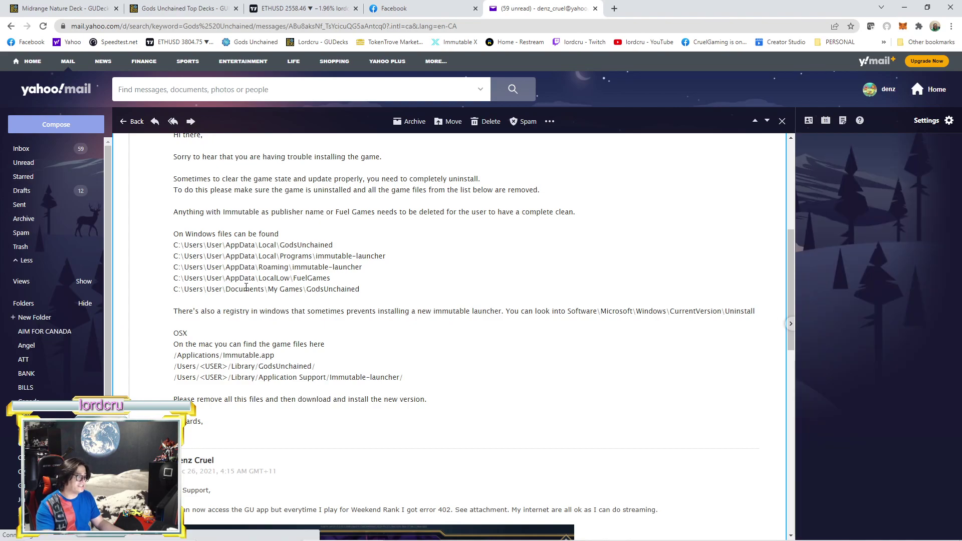
left_click_drag(175, 244, 391, 294)
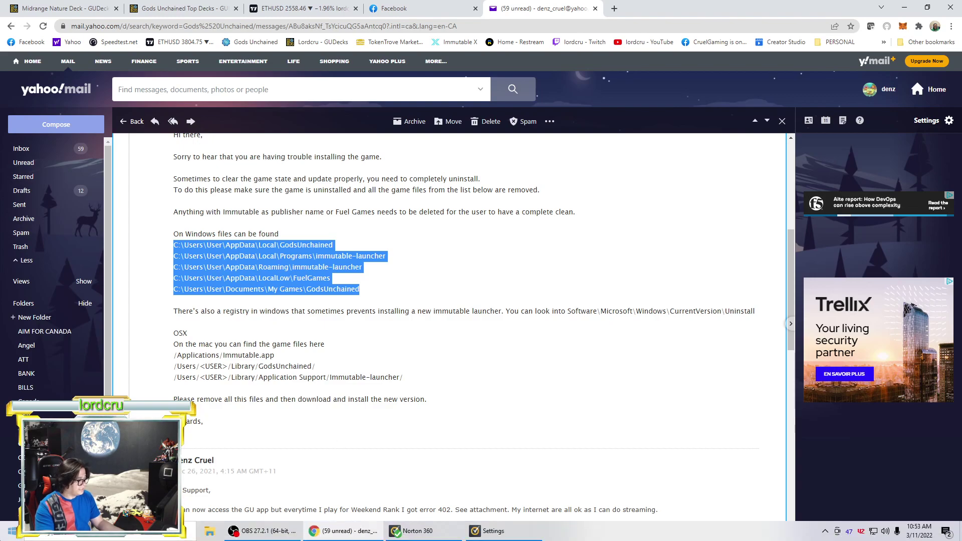
Step: Launch File Explorer on Local Disk (C:) with Hidden items shown
left_click(23, 536)
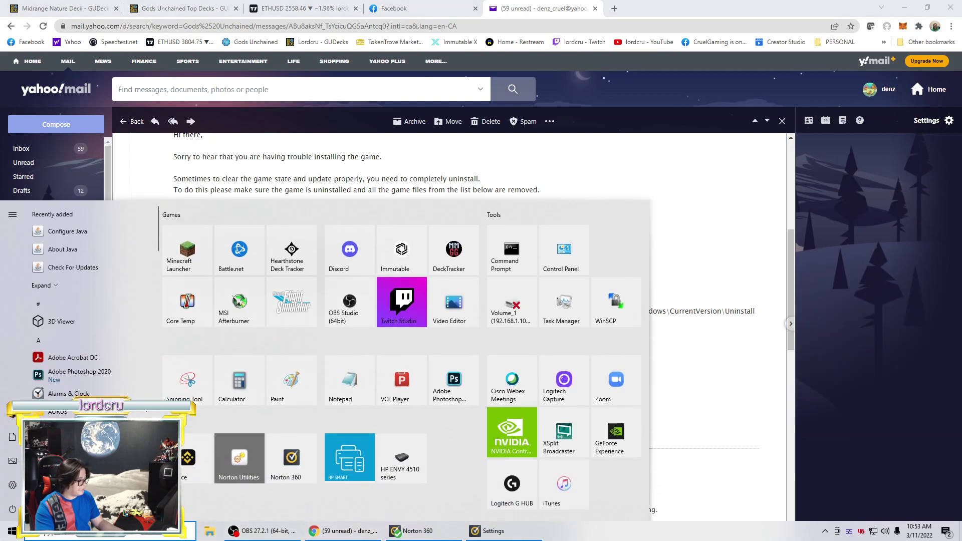
left_click(210, 530)
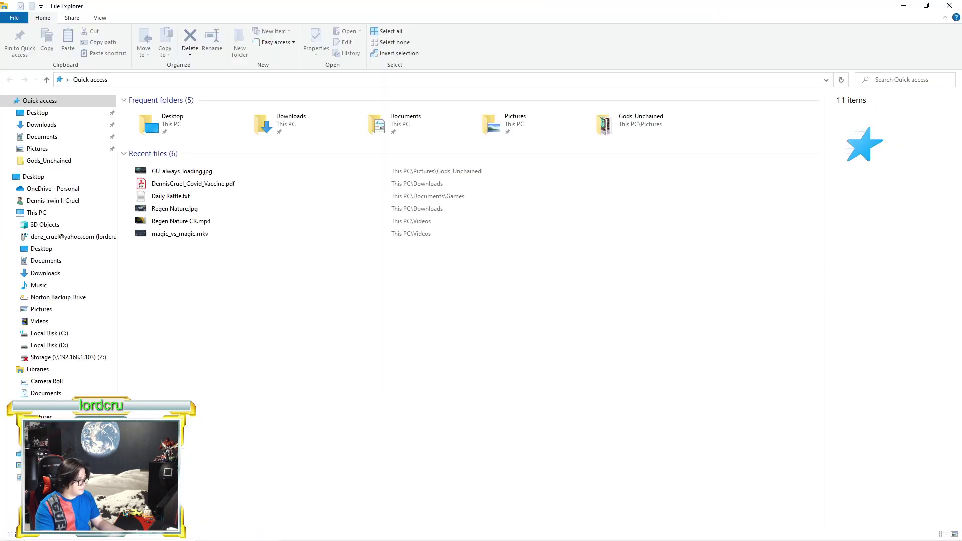
left_click(56, 336)
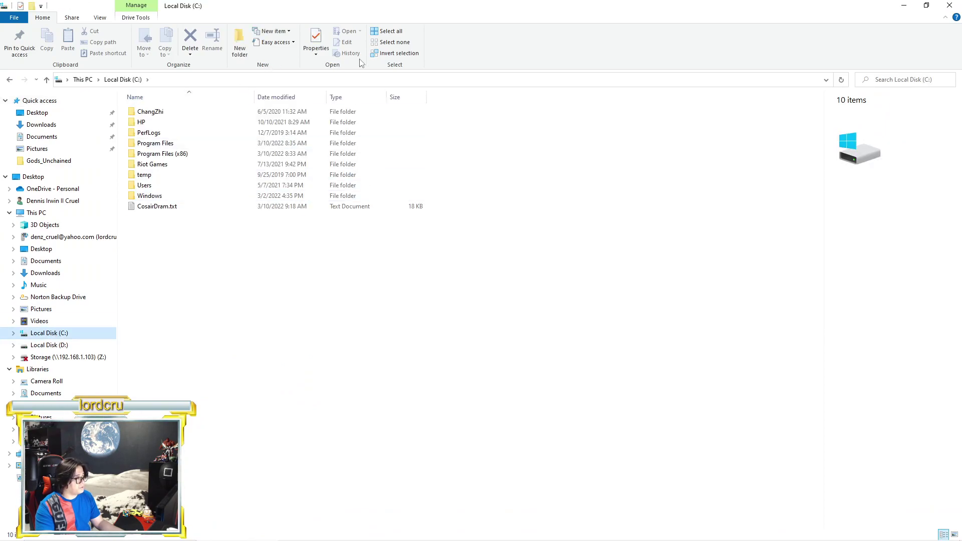
left_click(99, 18)
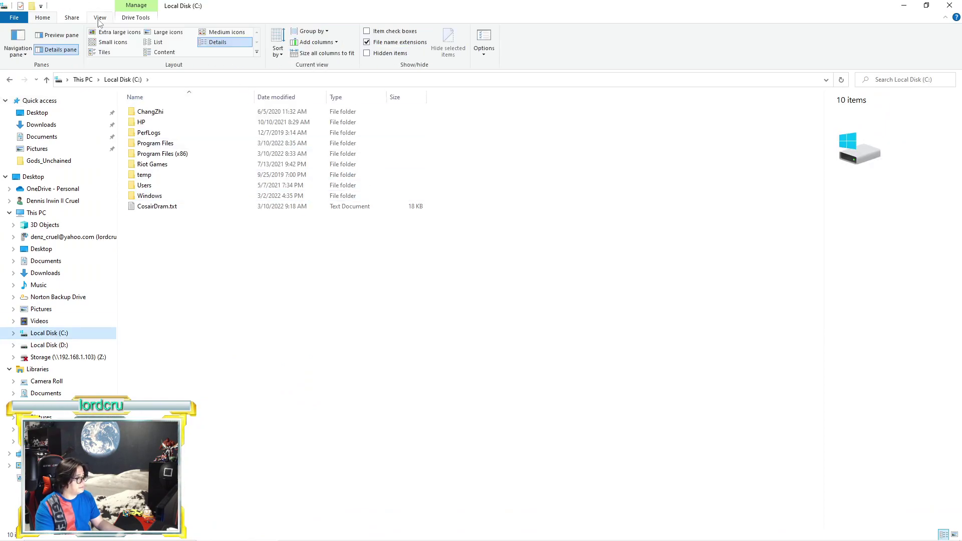
left_click(368, 56)
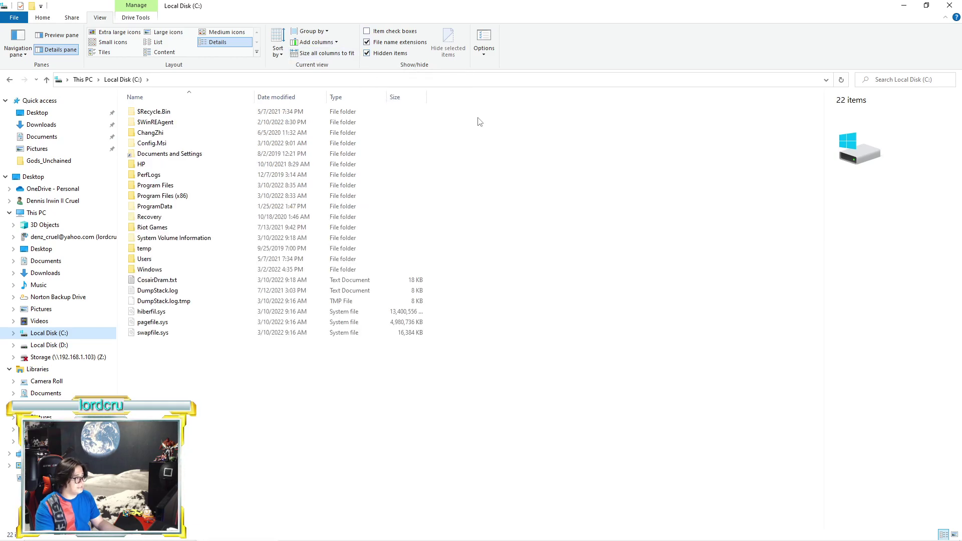
Step: Browse Users > personal user folder > AppData > Local
double_click(173, 260)
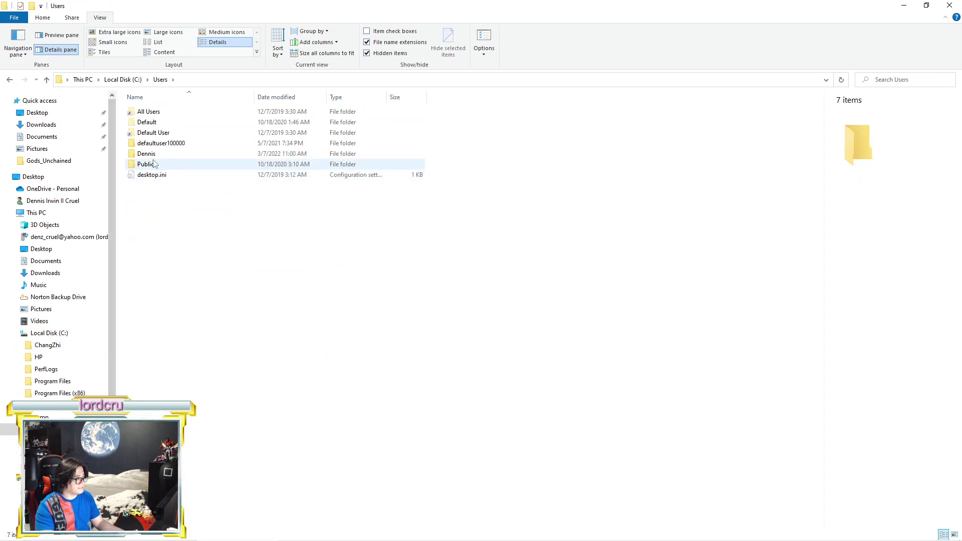
double_click(149, 154)
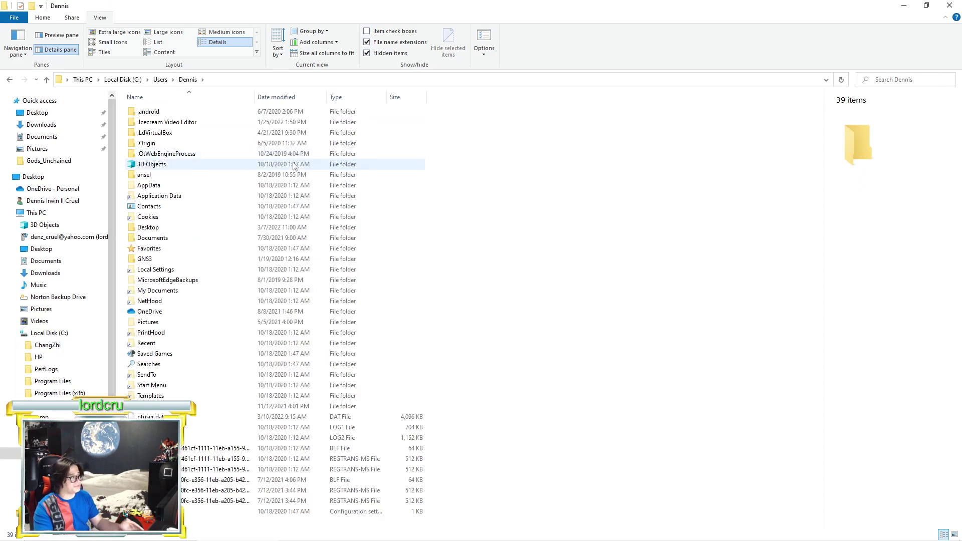
double_click(158, 187)
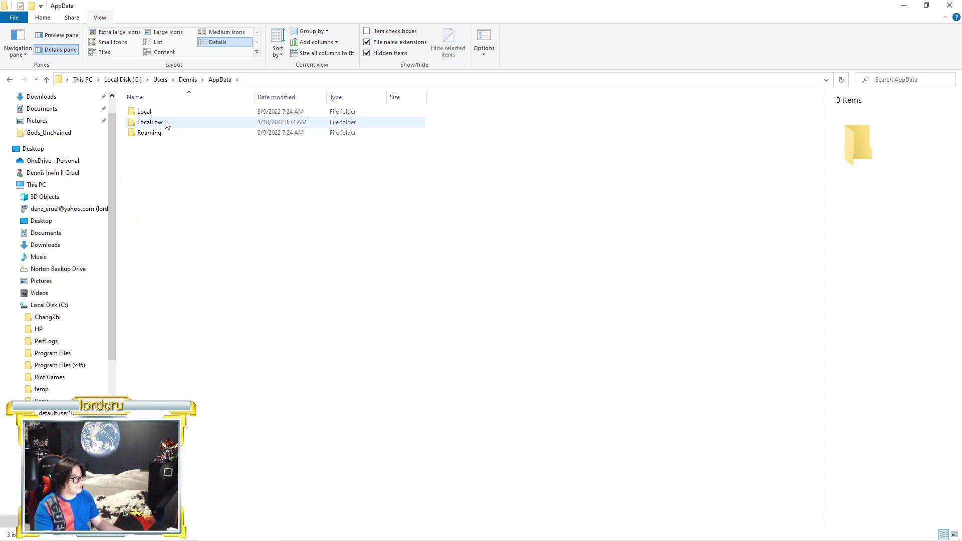
double_click(147, 112)
scroll(200, 217, "down", 1)
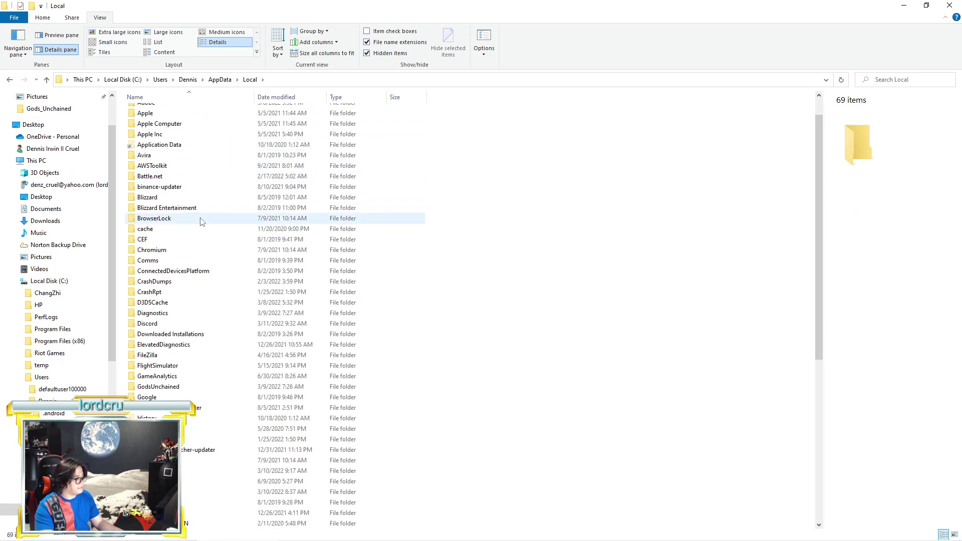
scroll(199, 217, "down", 2)
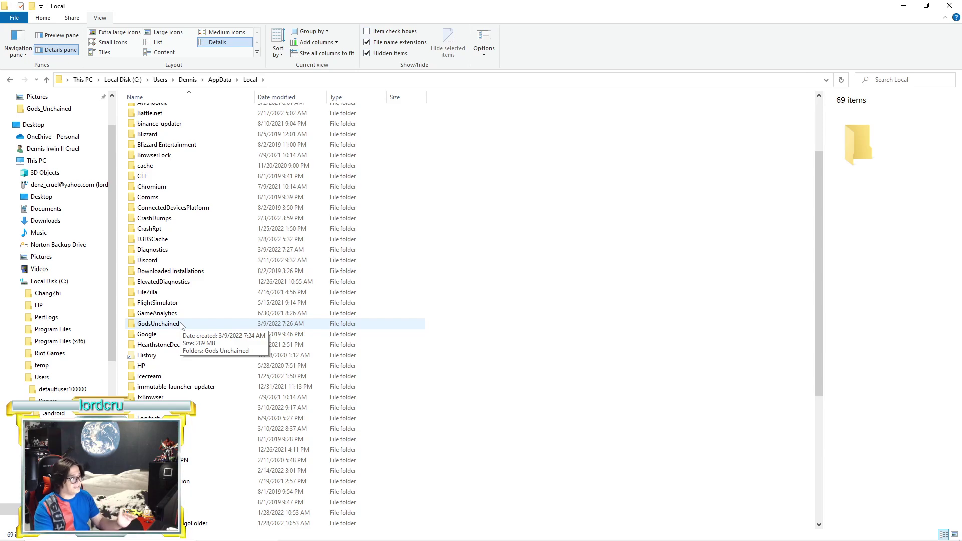
scroll(180, 339, "down", 1)
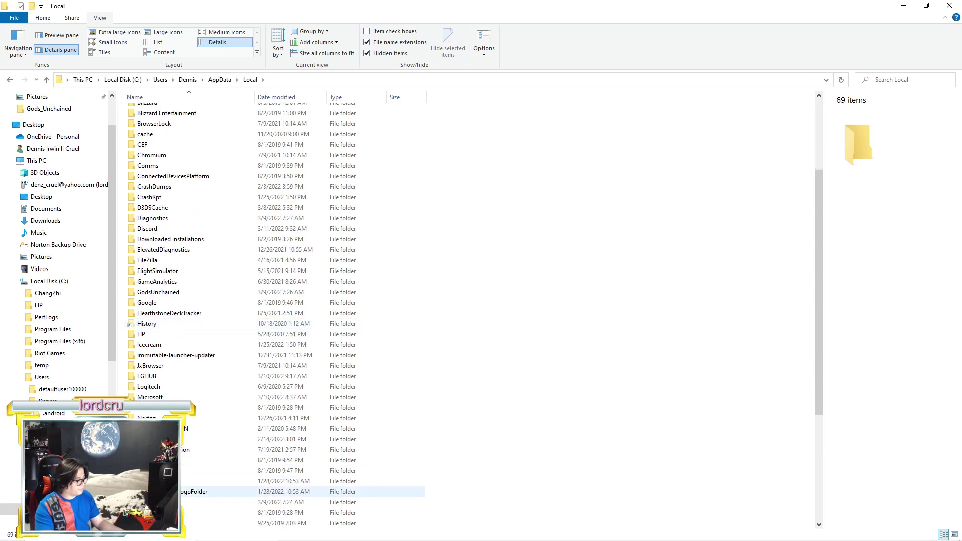
scroll(184, 436, "down", 1)
scroll(184, 445, "down", 1)
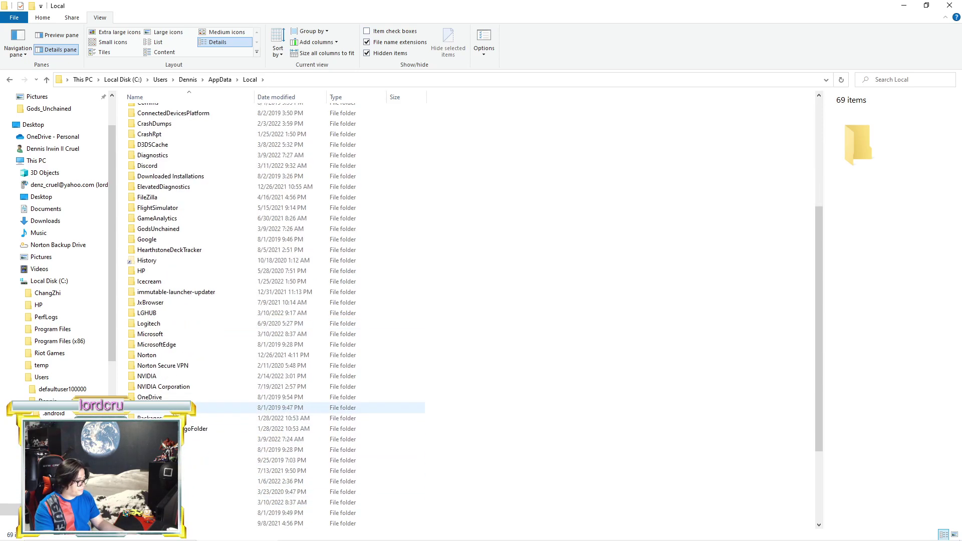
Step: Check Local\Programs and LocalLow, then return to the AppData folder
left_click(184, 439)
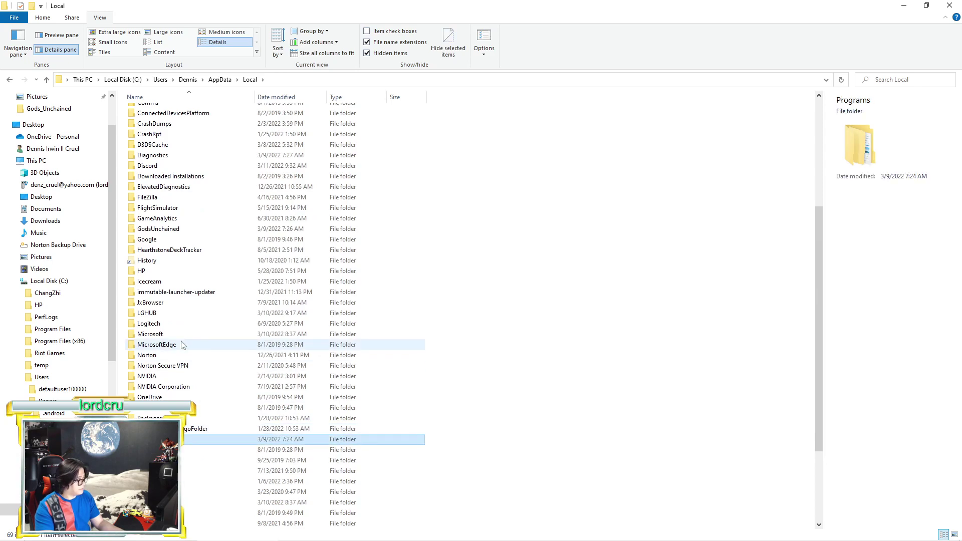
double_click(184, 439)
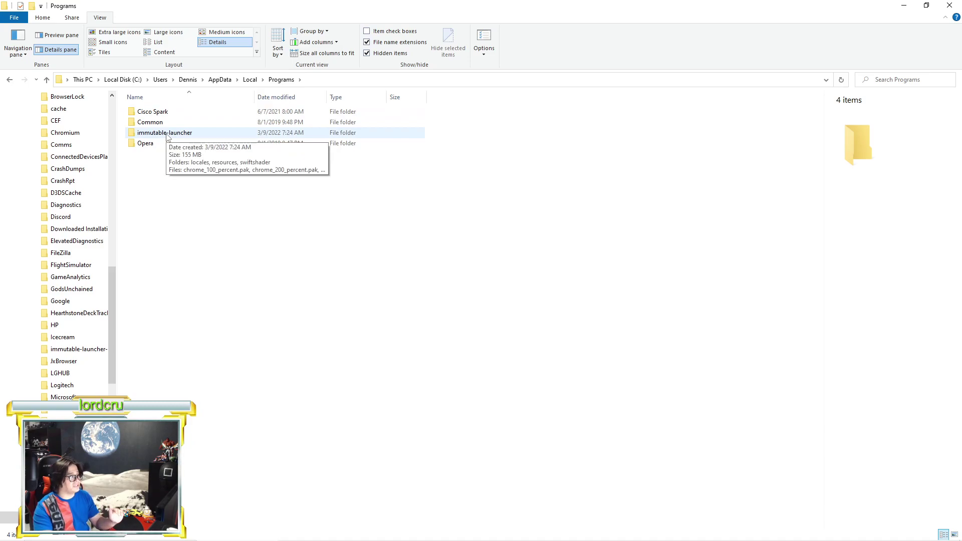
left_click(249, 80)
left_click(220, 80)
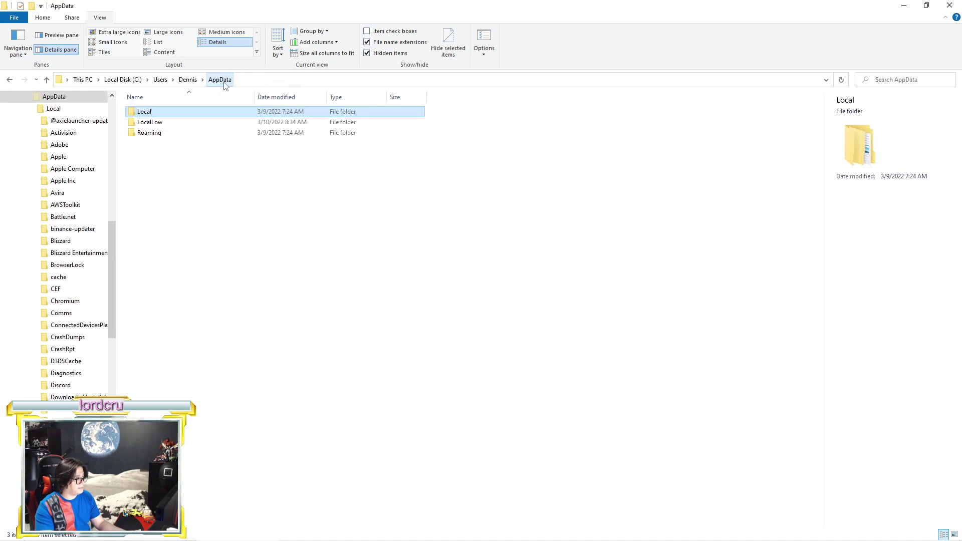
double_click(151, 124)
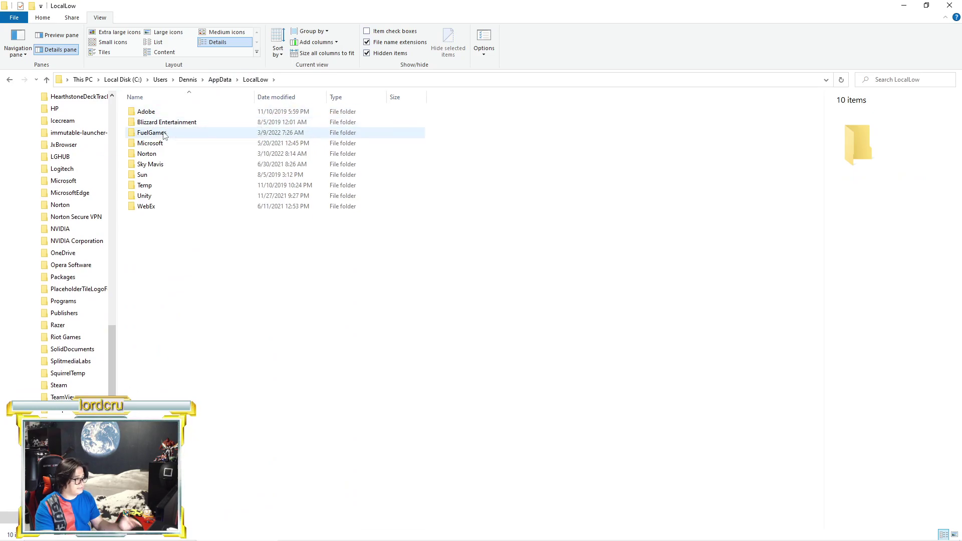
left_click(218, 80)
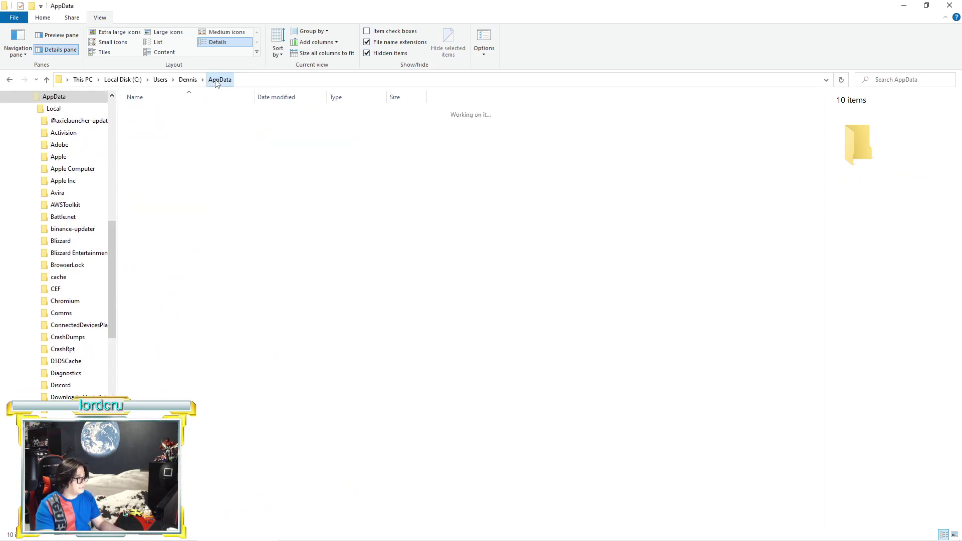
double_click(156, 132)
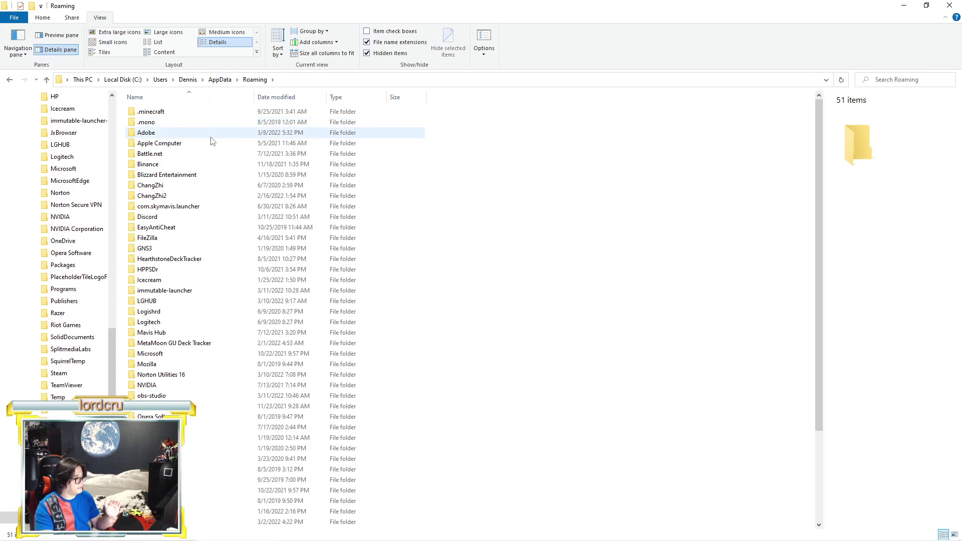
scroll(211, 209, "down", 1)
scroll(211, 208, "down", 1)
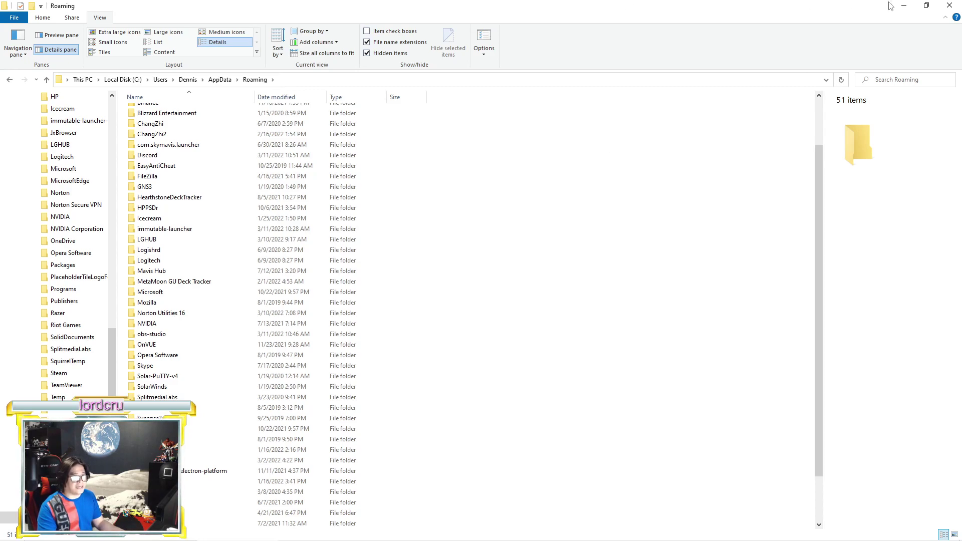
Step: Minimize File Explorer and clear the highlighted file paths in the email
left_click(903, 5)
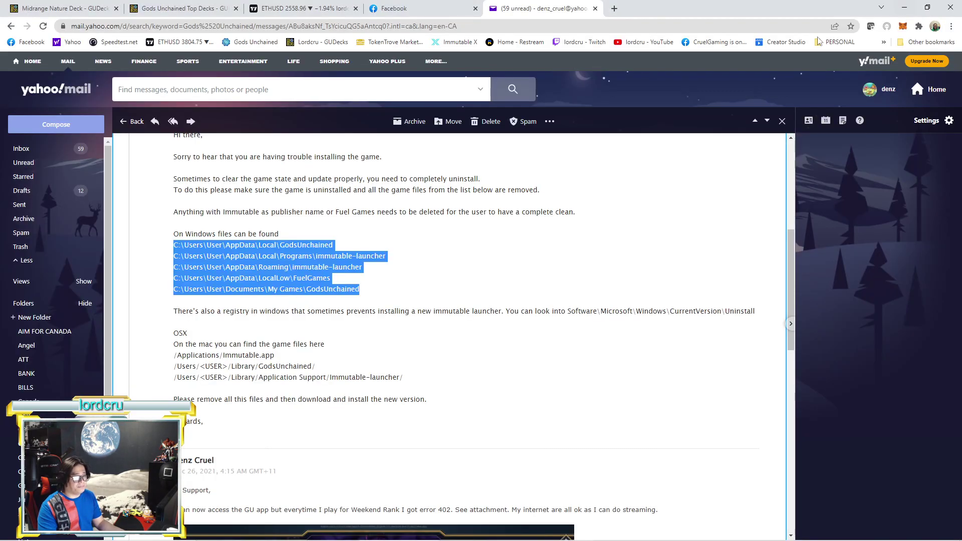
left_click(490, 293)
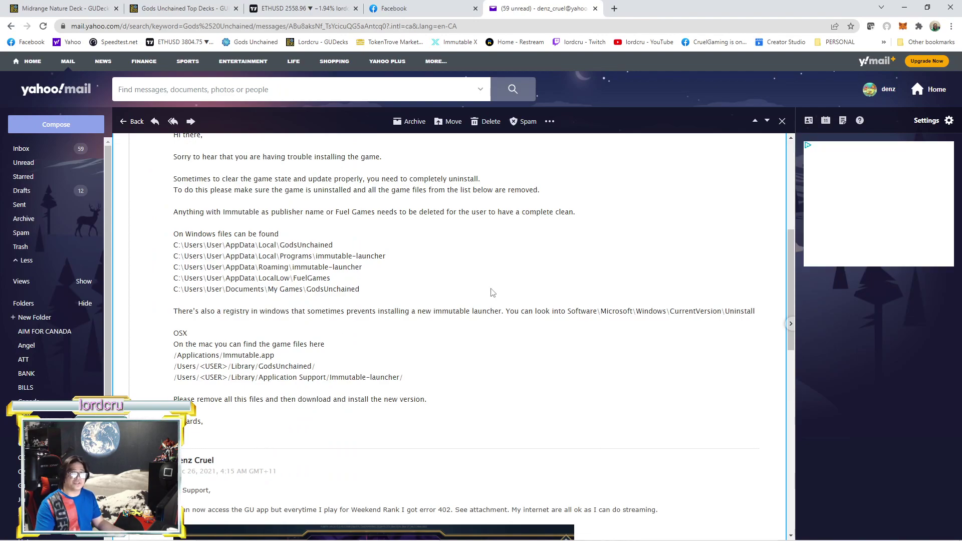